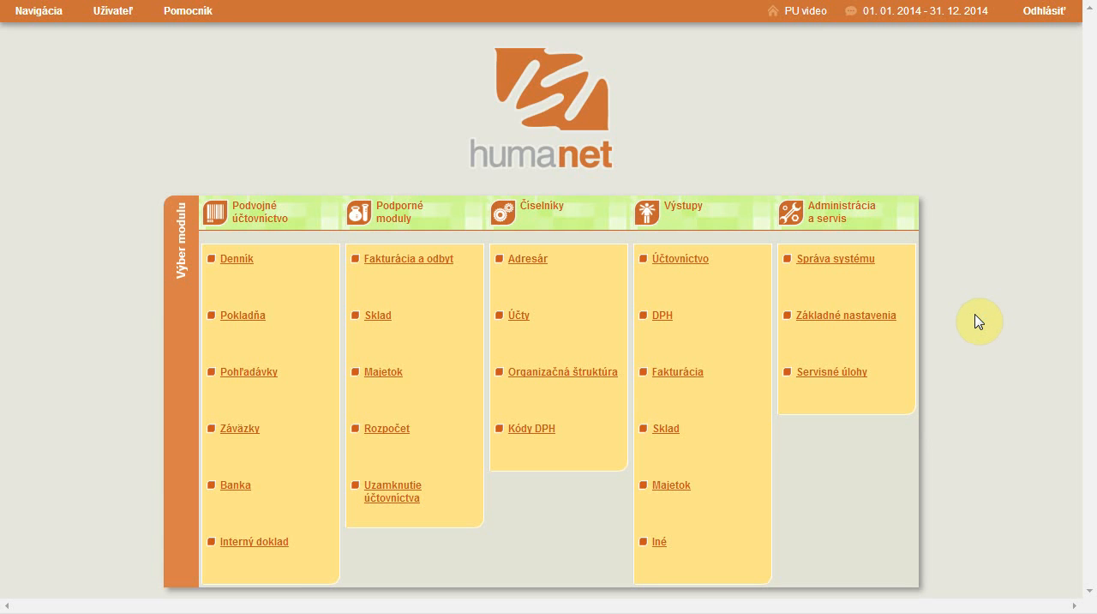
Step: Open the Predkontácie list in the Účty module and start a new predkontácia
click(519, 317)
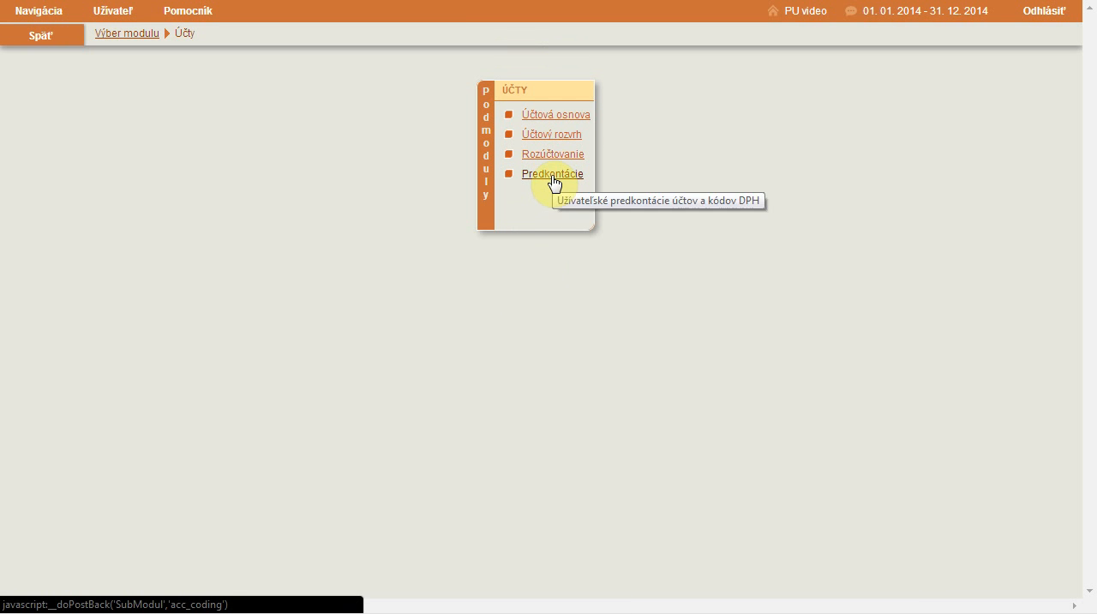
click(553, 175)
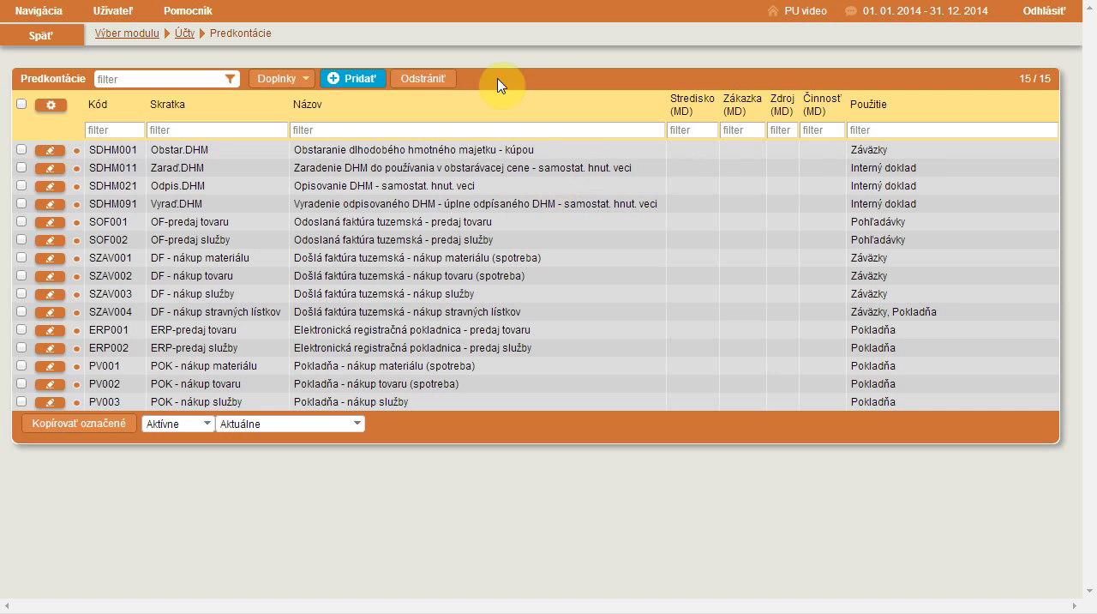
click(366, 83)
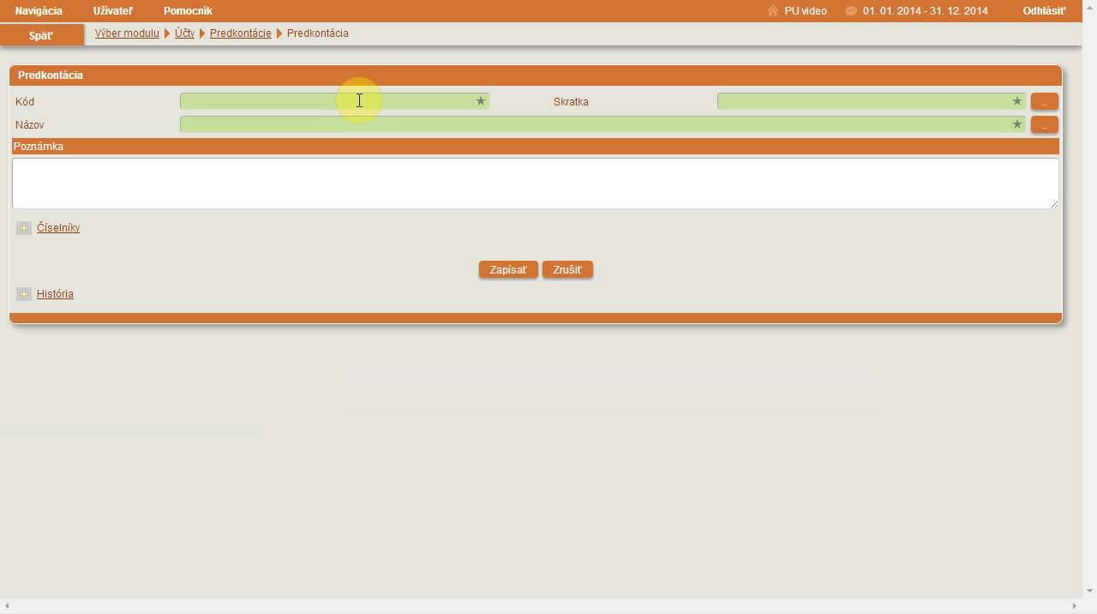
Step: Set Kód to 011, Skratka and Názov to "Predaj tovaru", and save the new predkontácia
click(360, 100)
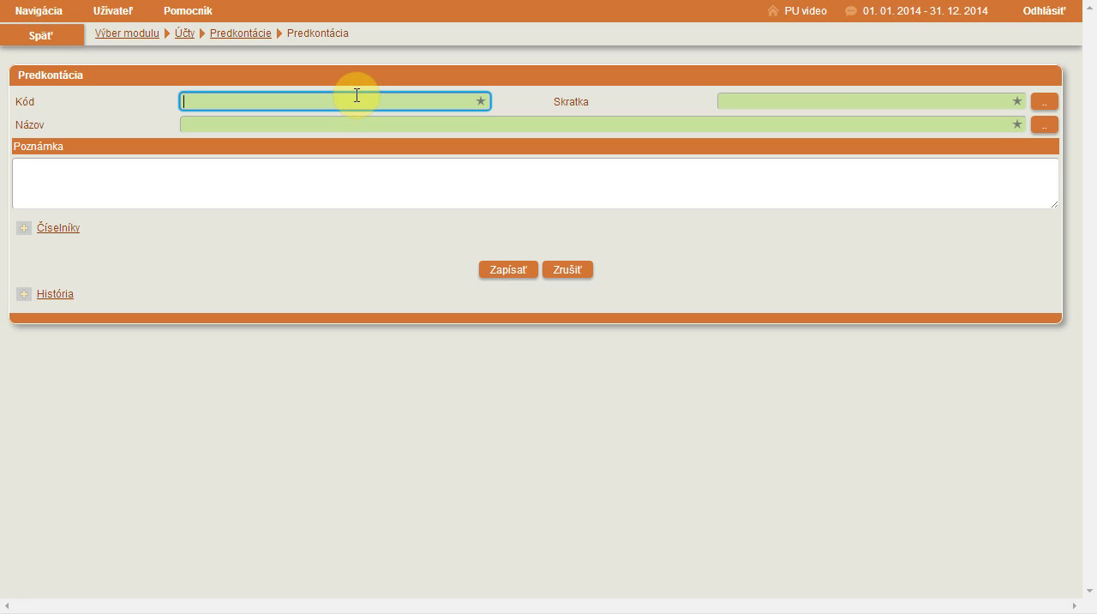
text(011)
click(826, 101)
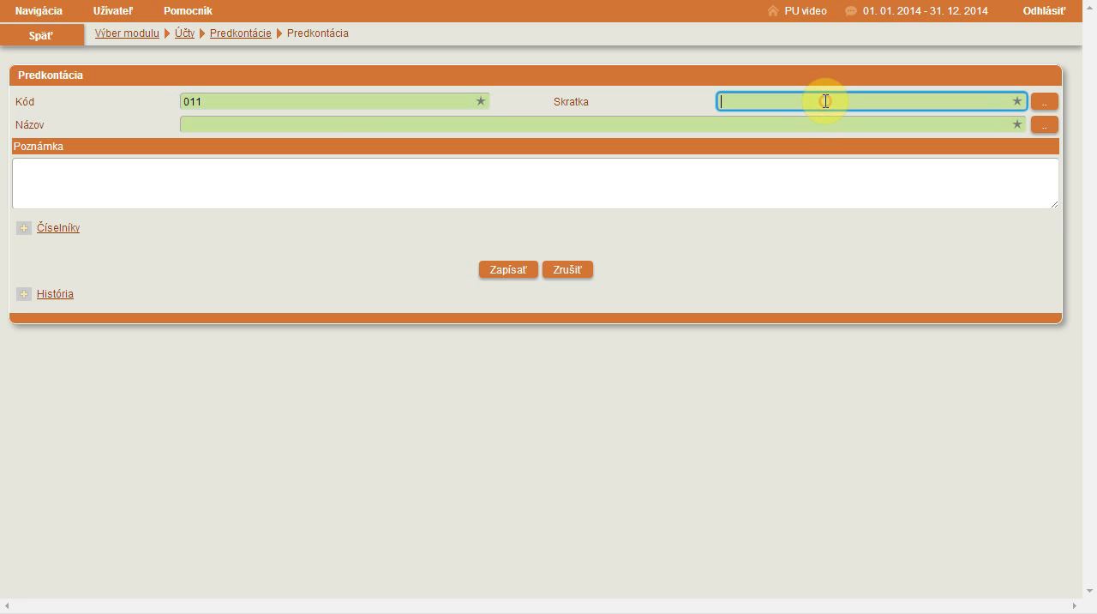
text(Predaj tovaru)
click(802, 124)
text(Predaj tovaru)
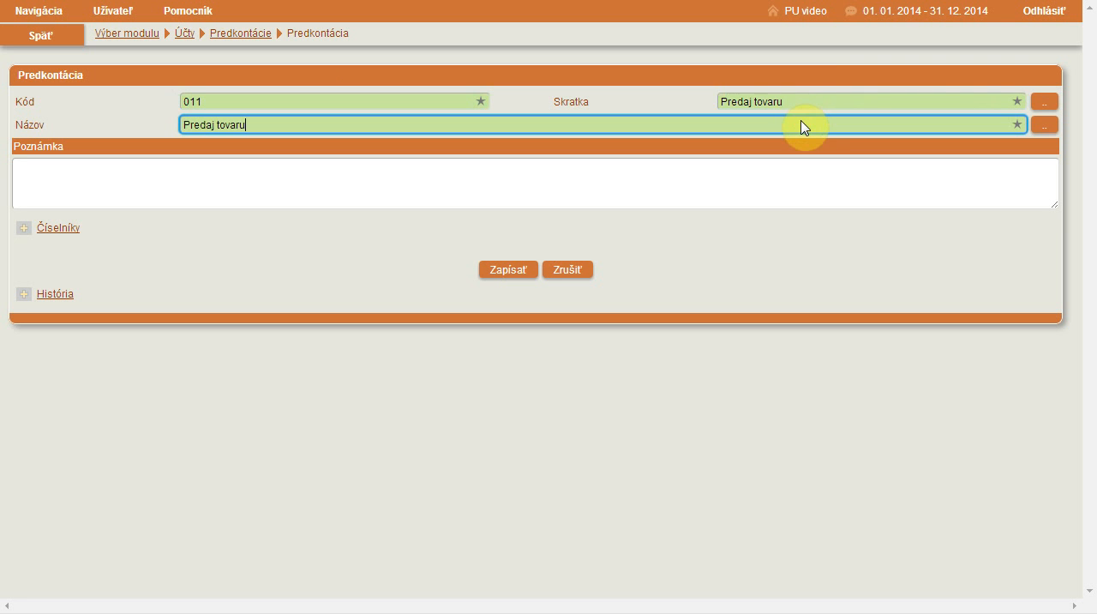
click(515, 272)
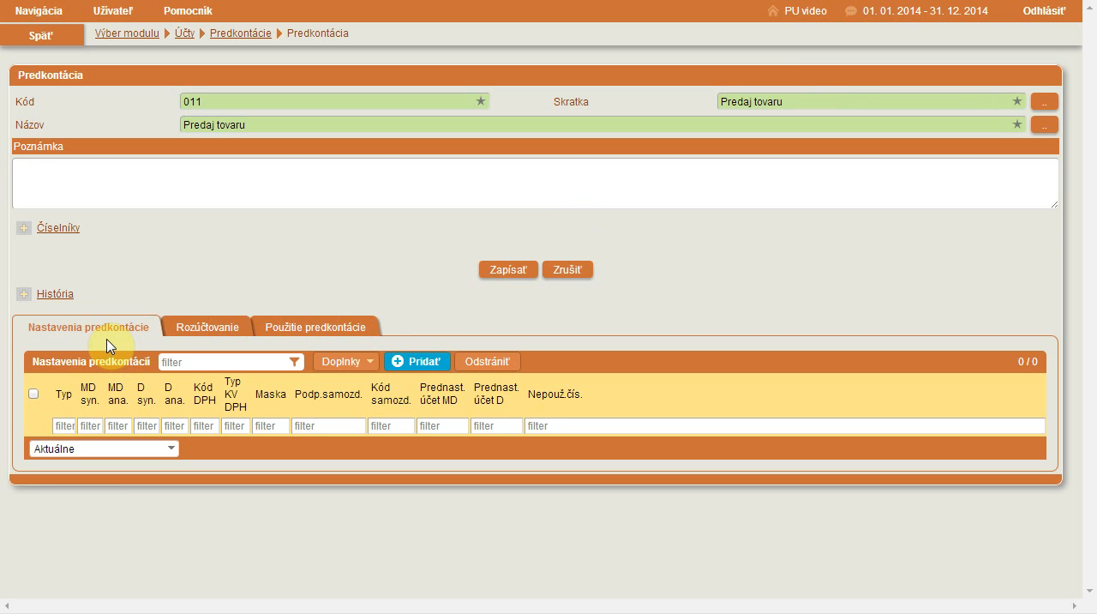
Step: Add a predkontácia setting of type Základ vyšší with Účet má dať set to 3111 Odberatelia - tuzemskí
click(418, 363)
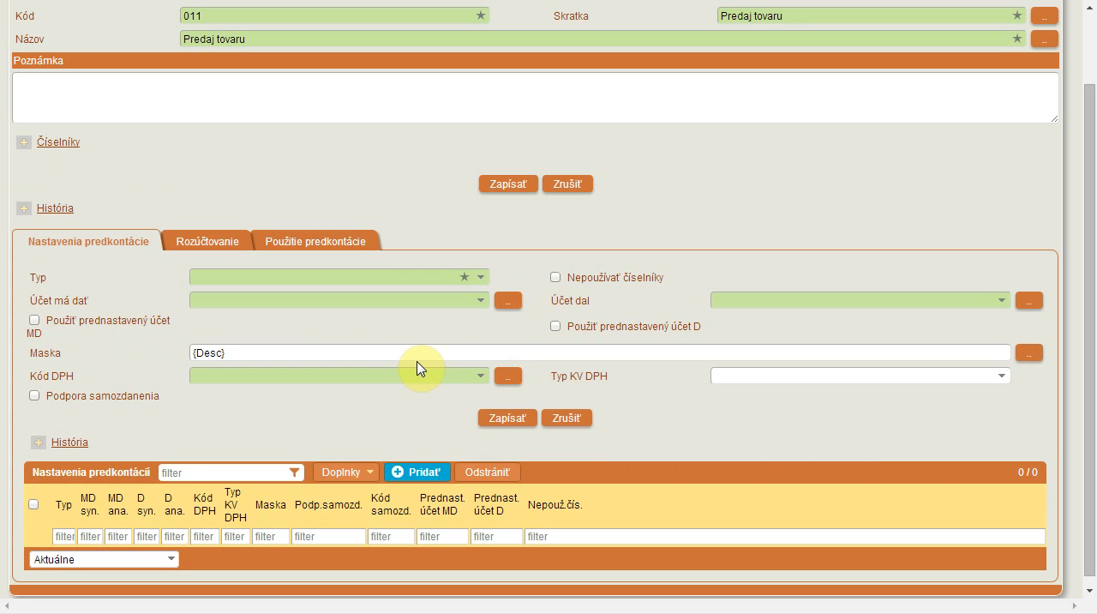
click(343, 274)
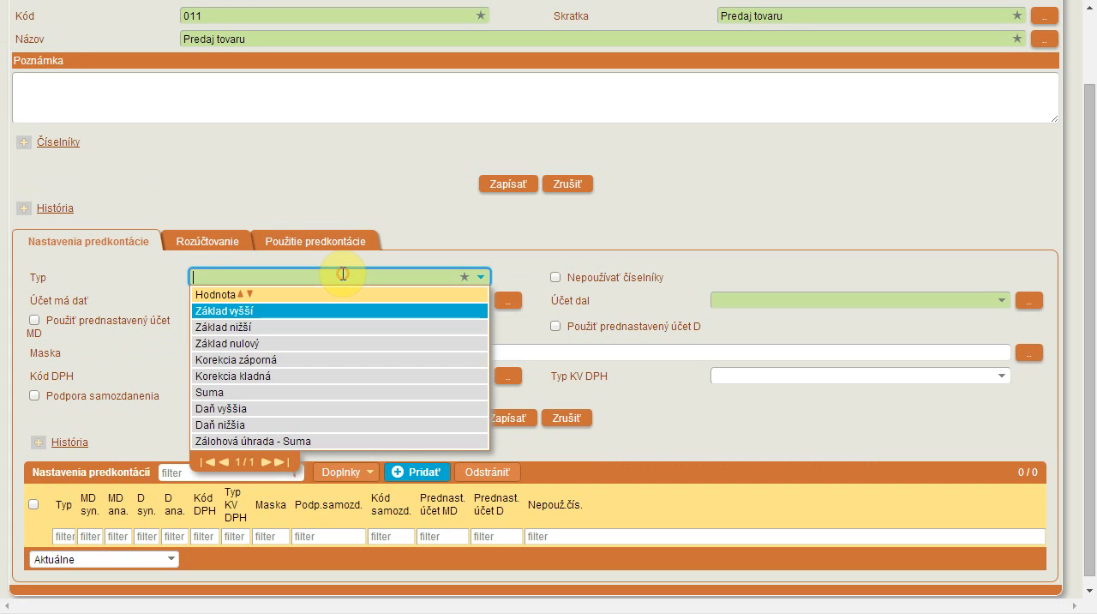
click(341, 319)
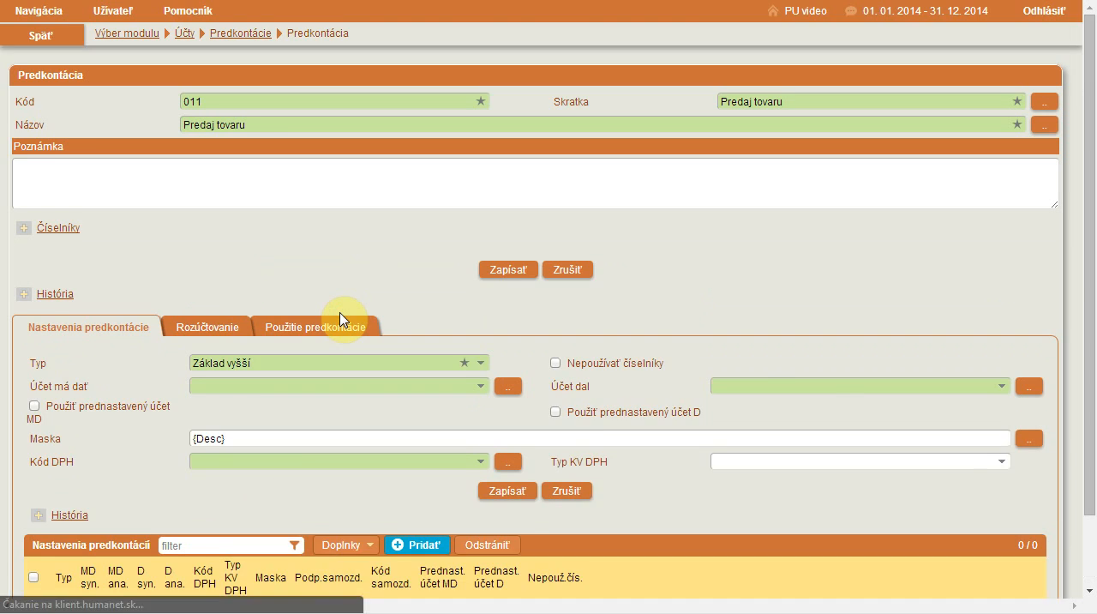
scroll(341, 315, down, 1)
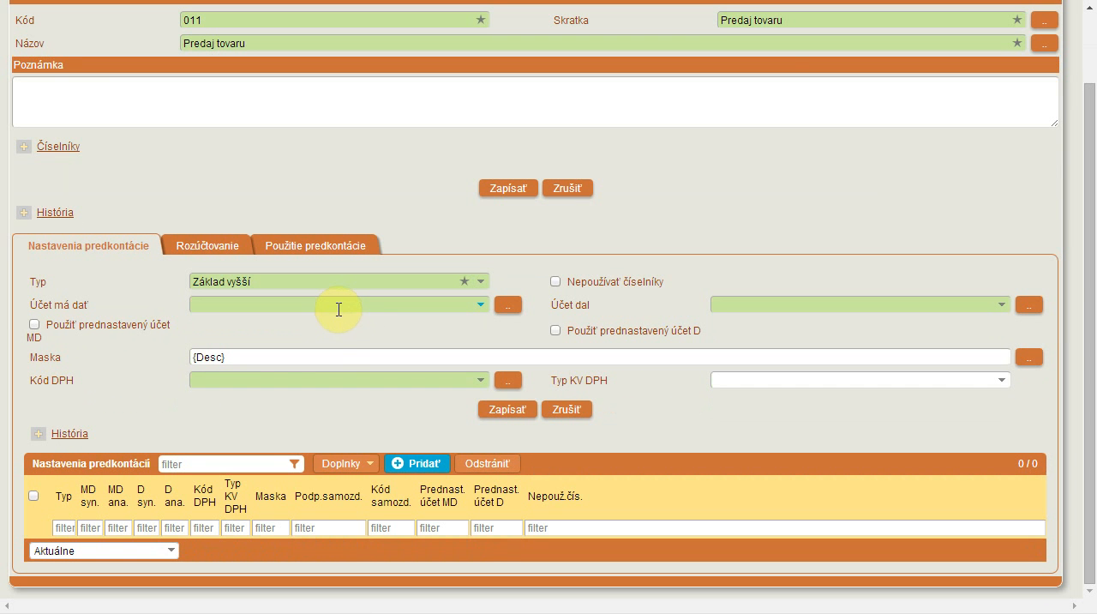
click(339, 306)
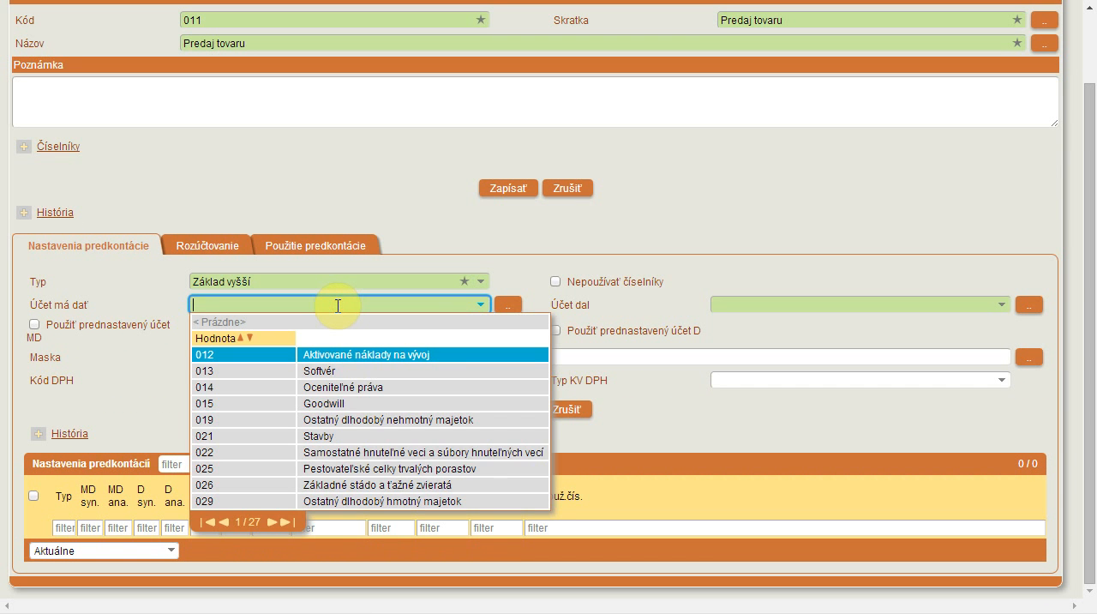
text(311)
key(Down)
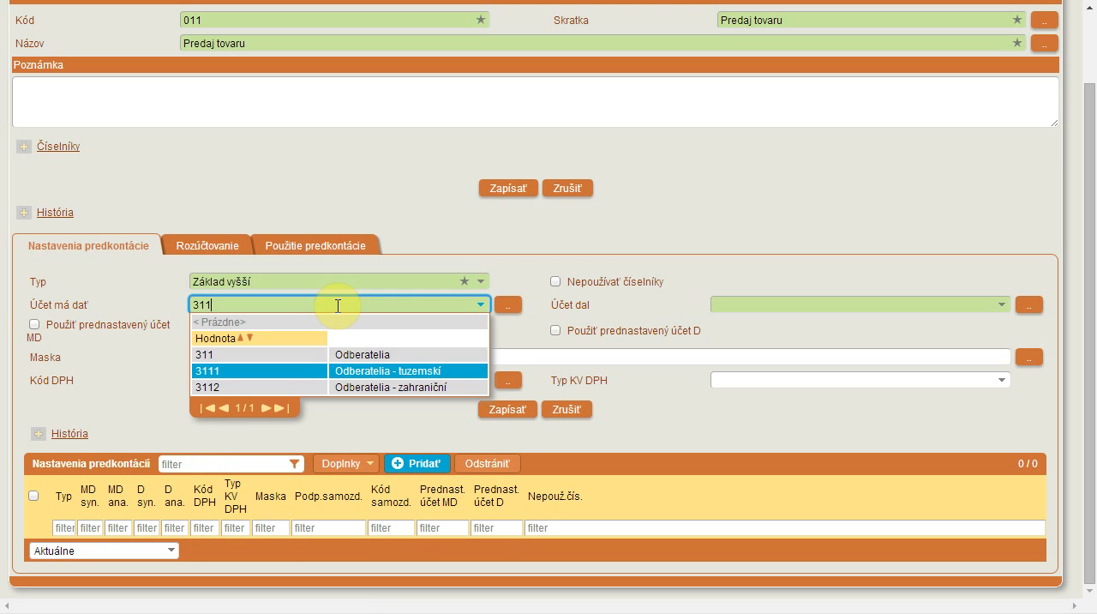
key(Return)
Step: Set Účet dal to 604 Tržby za tovar, Kód DPH to 03, Typ KV DPH to A.1, and save the setting
scroll(752, 368, up, 1)
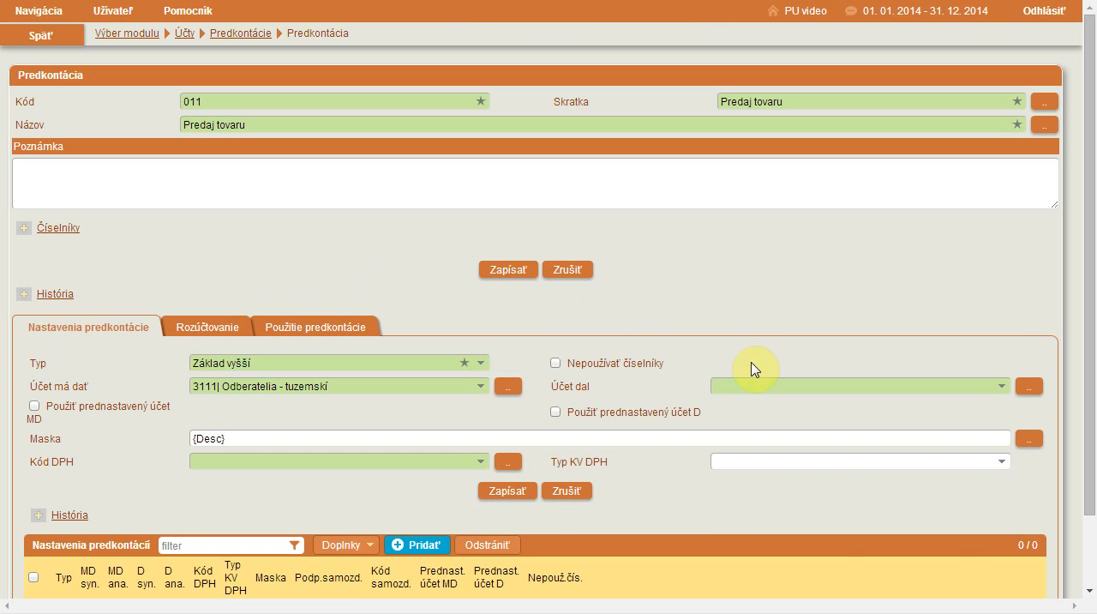
click(756, 385)
text(304)
key(Return)
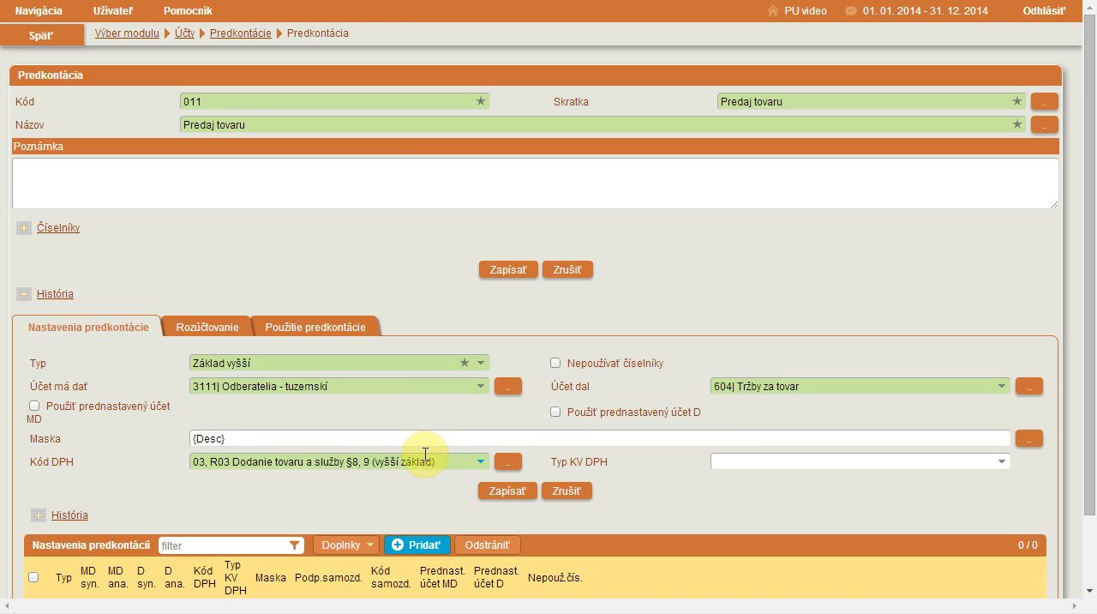
click(426, 454)
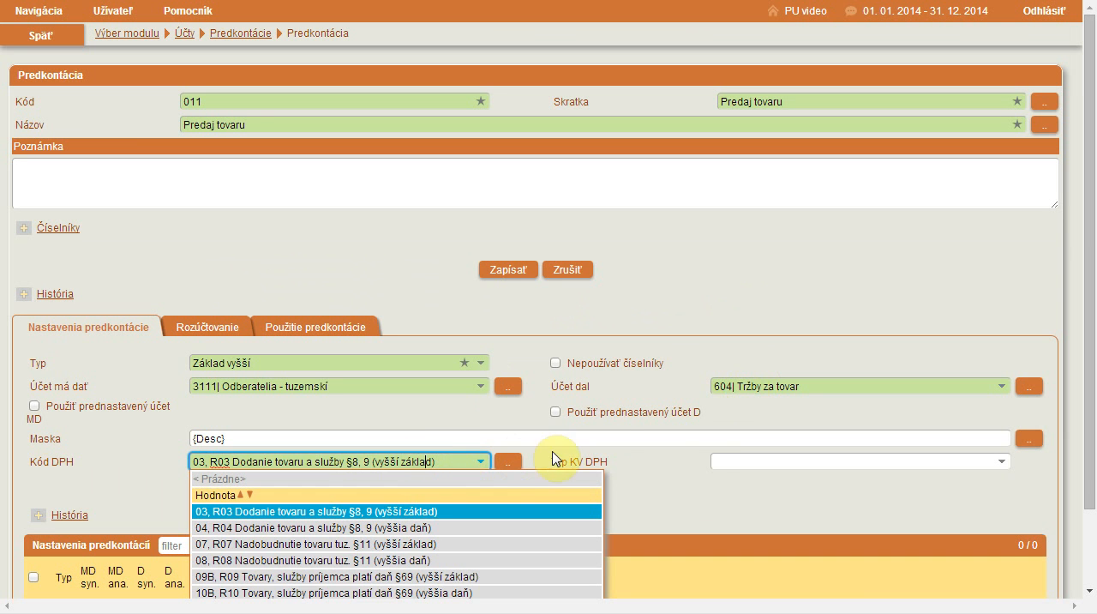
click(728, 463)
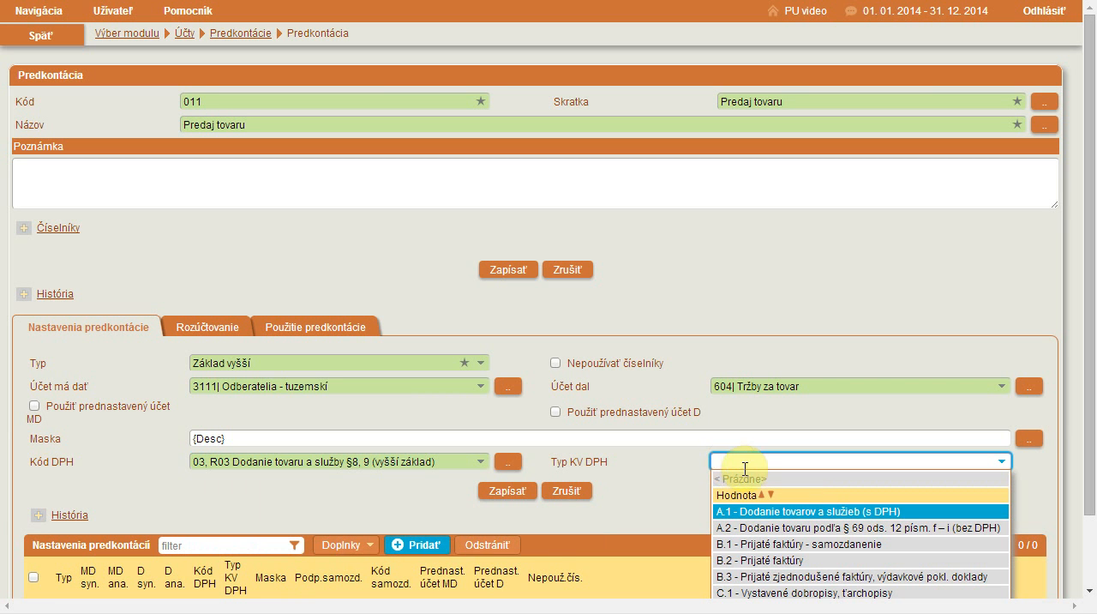
click(771, 511)
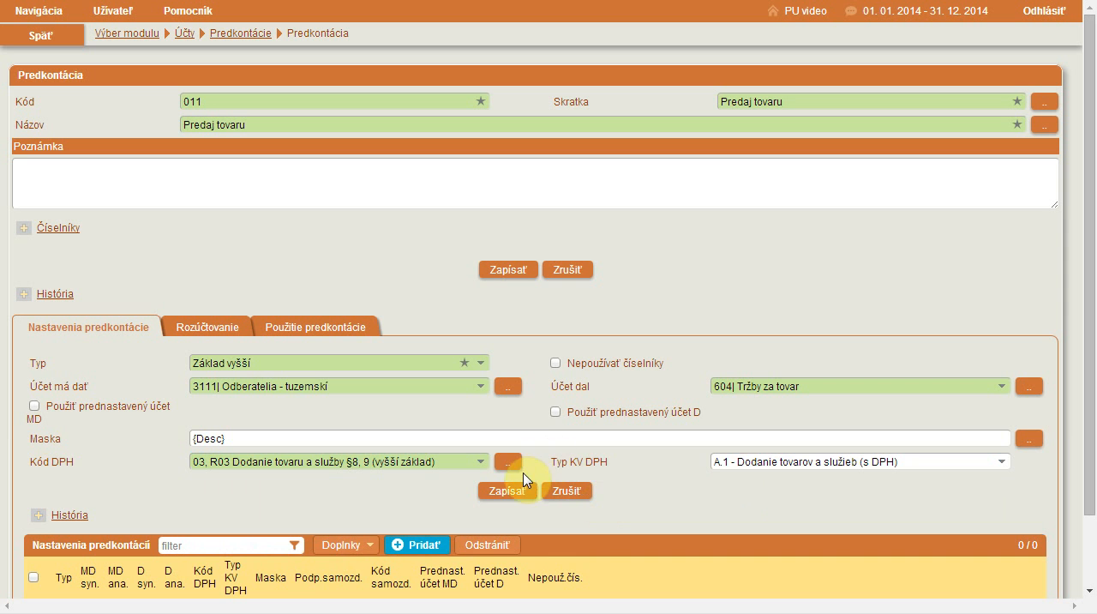
click(507, 491)
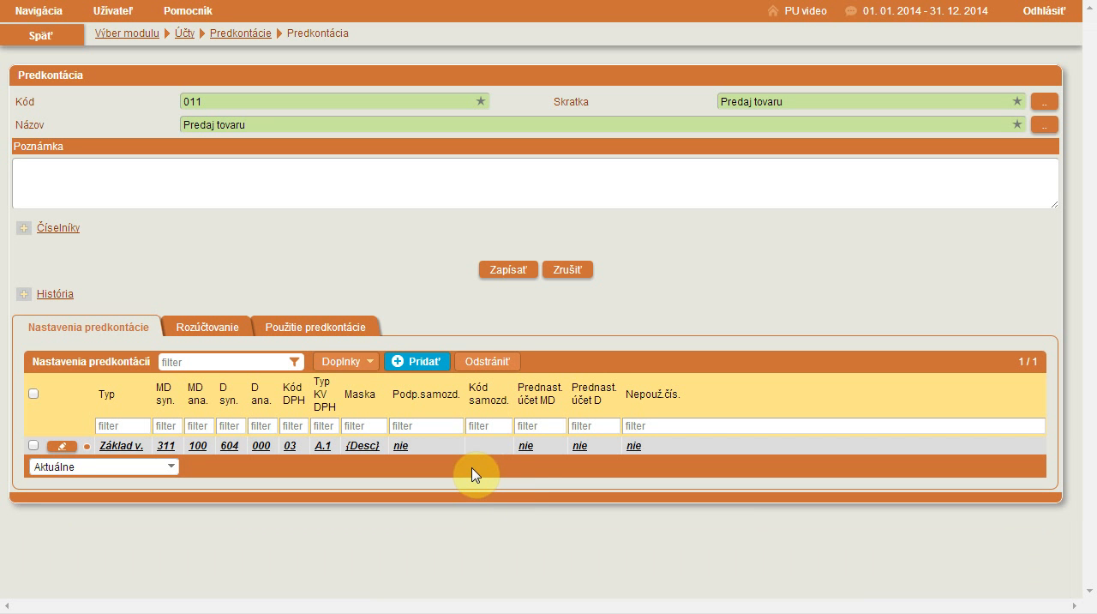
Step: Add a second setting of type Daň vyššia with Účet má dať 3111 and Účet dal 3432
click(427, 363)
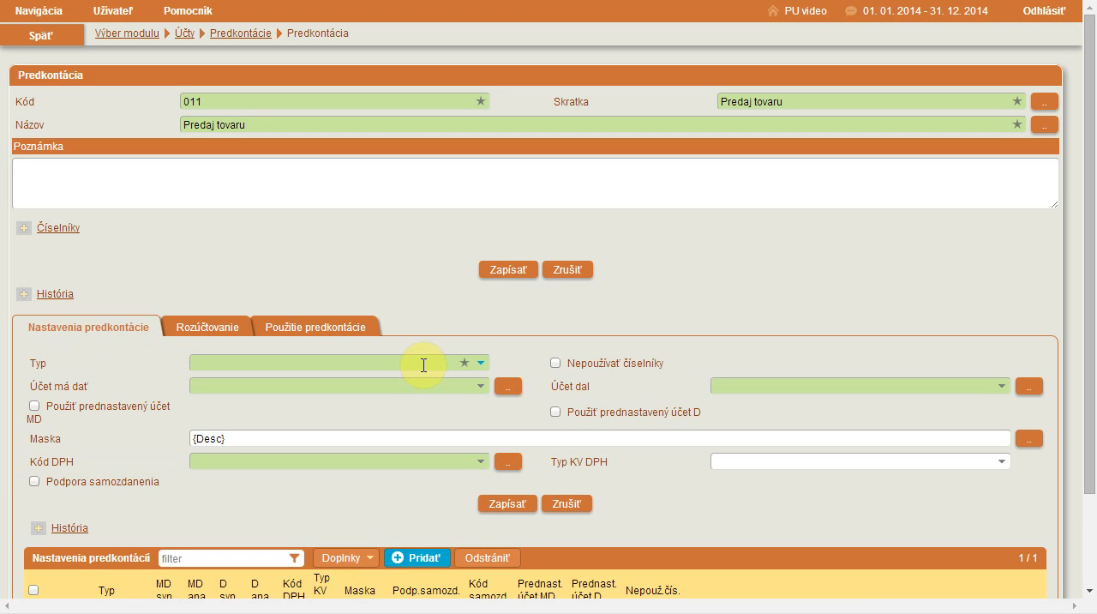
click(424, 365)
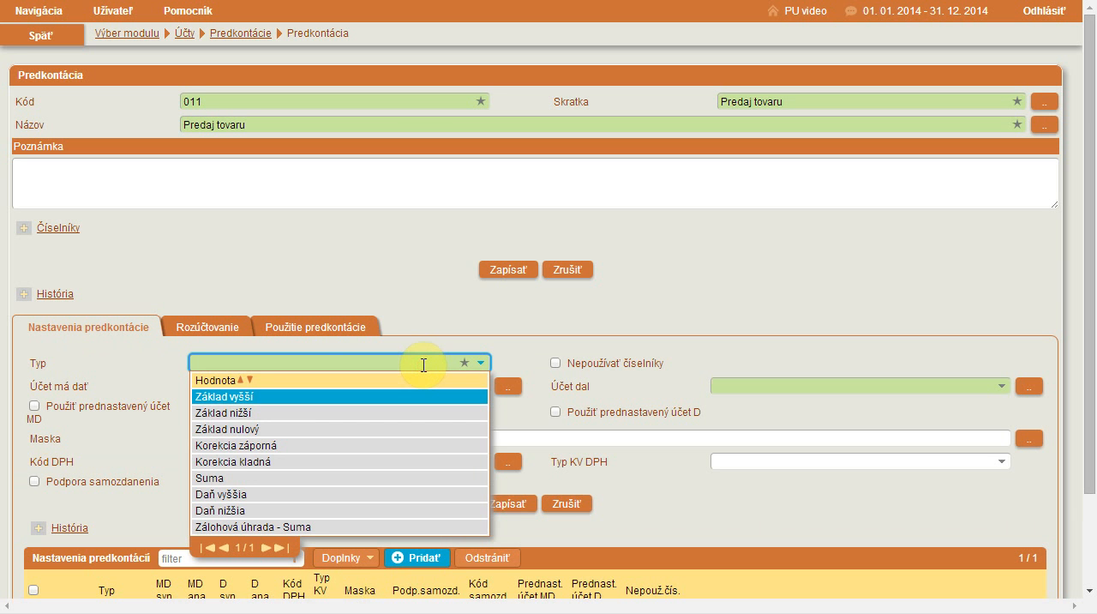
click(389, 496)
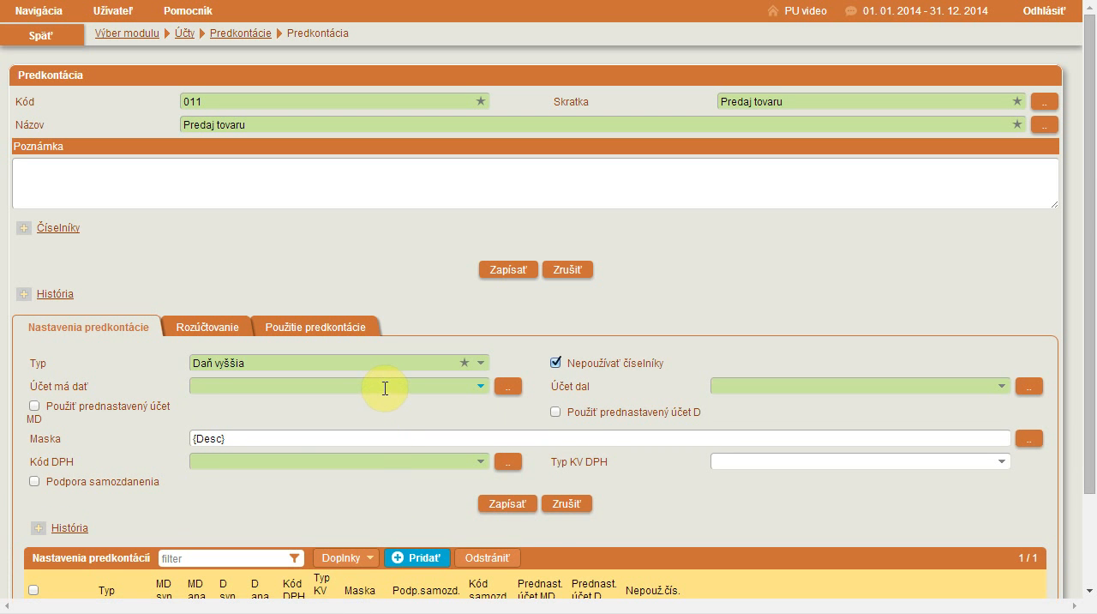
click(385, 388)
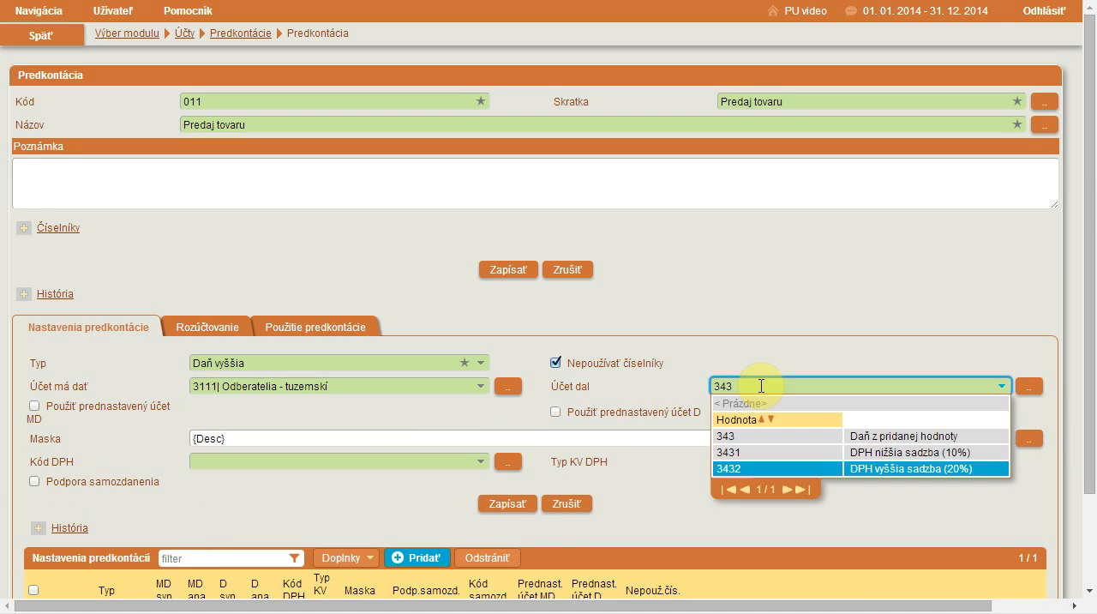
key(Return)
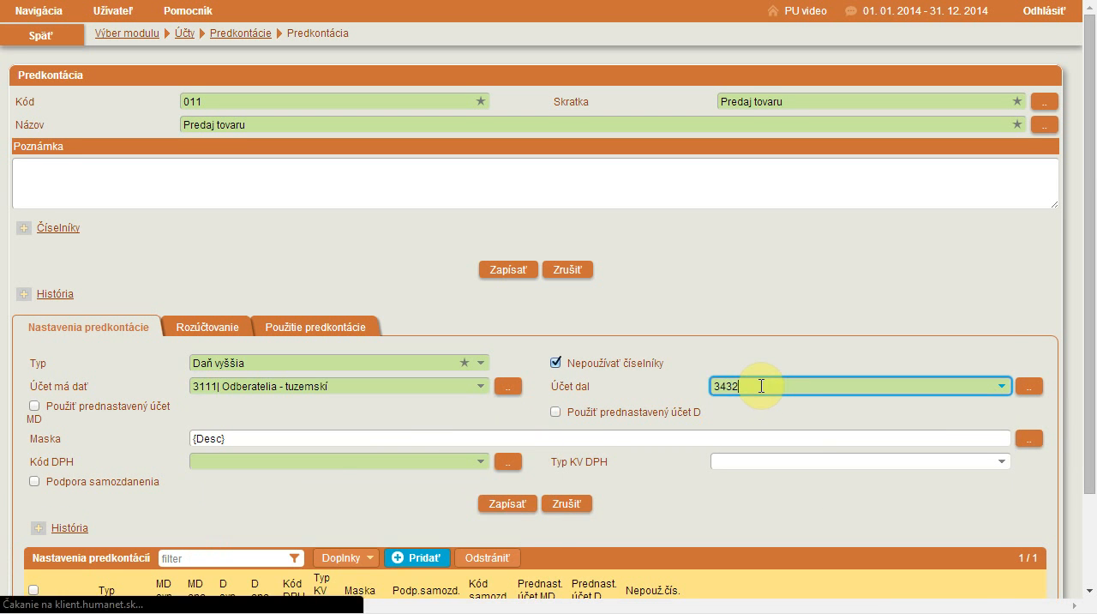
Step: Set the tax line's Kód DPH to 04 and Typ KV DPH to A.1 - Dodanie tovarov a služieb, and save it
scroll(600, 371, down, 1)
click(463, 375)
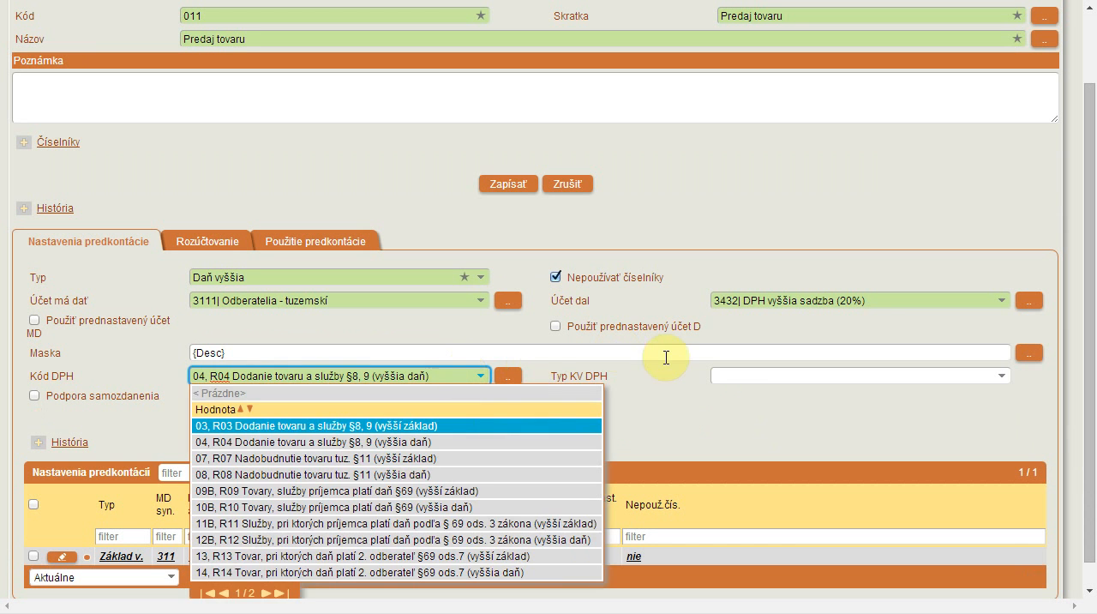
click(730, 374)
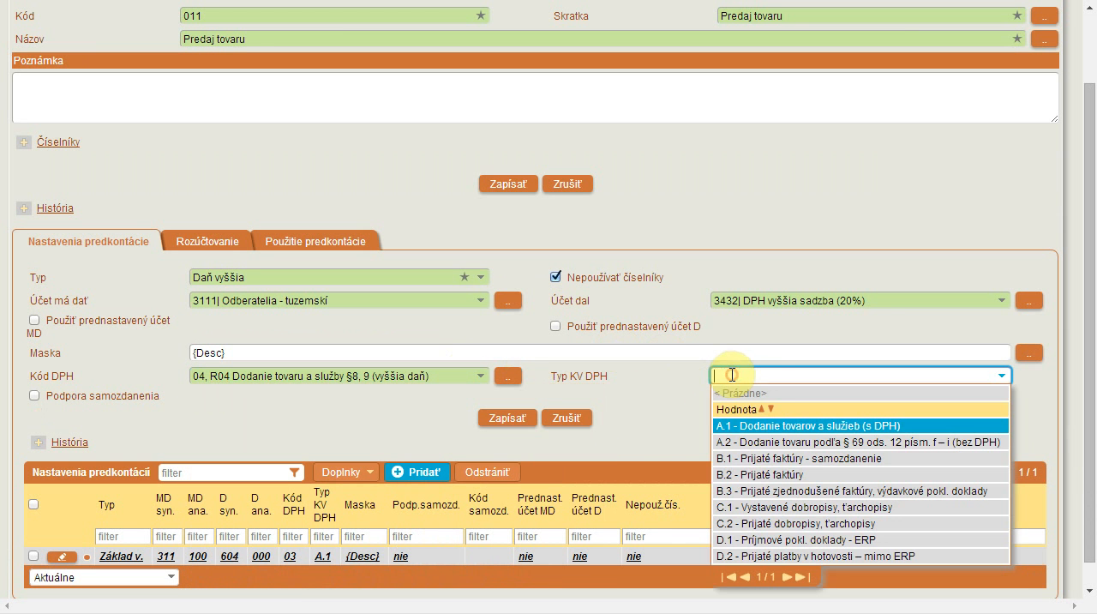
click(743, 428)
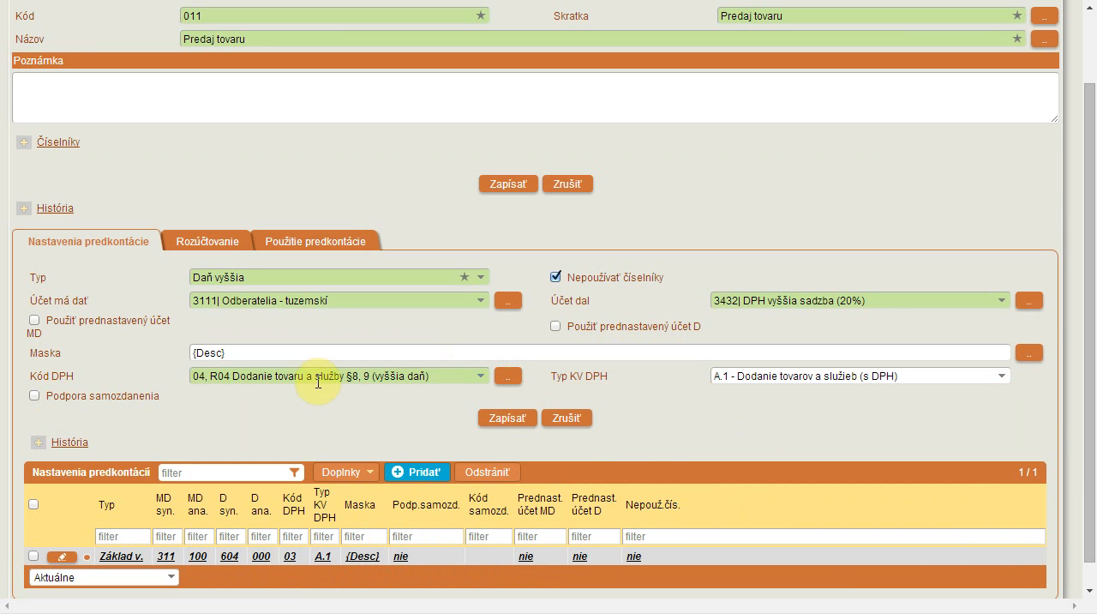
click(506, 419)
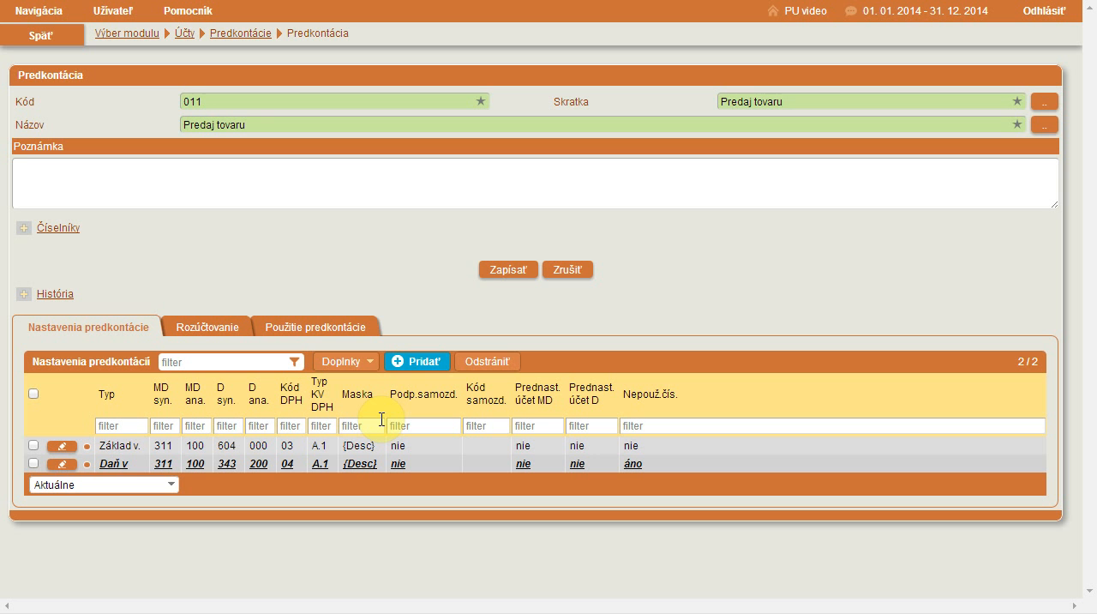
Step: Add Pohľadávky as the use of the predkontácia and save the whole record
click(347, 330)
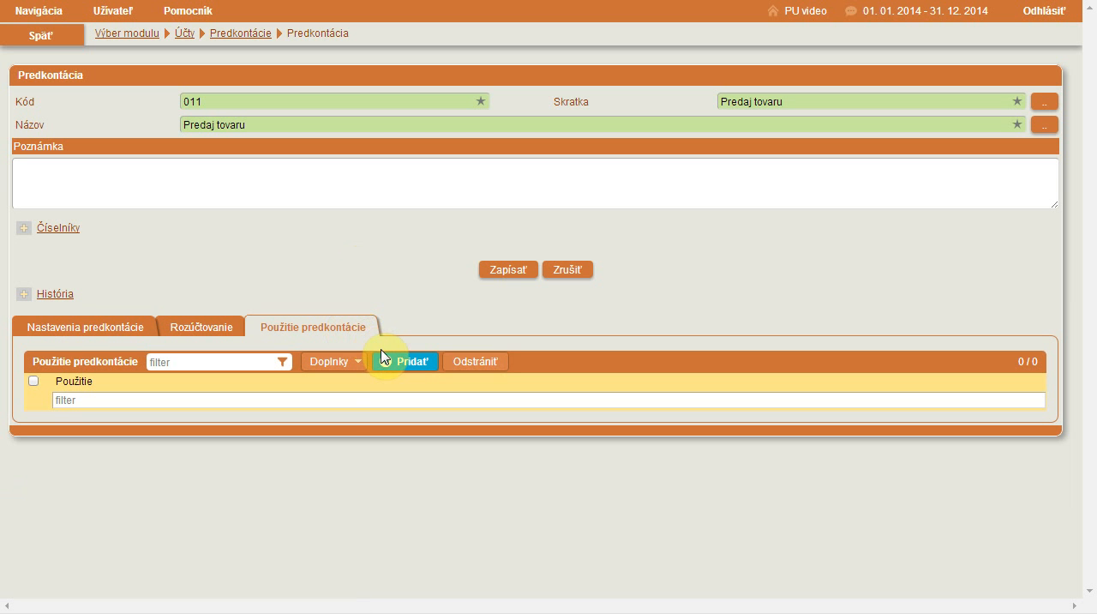
click(385, 361)
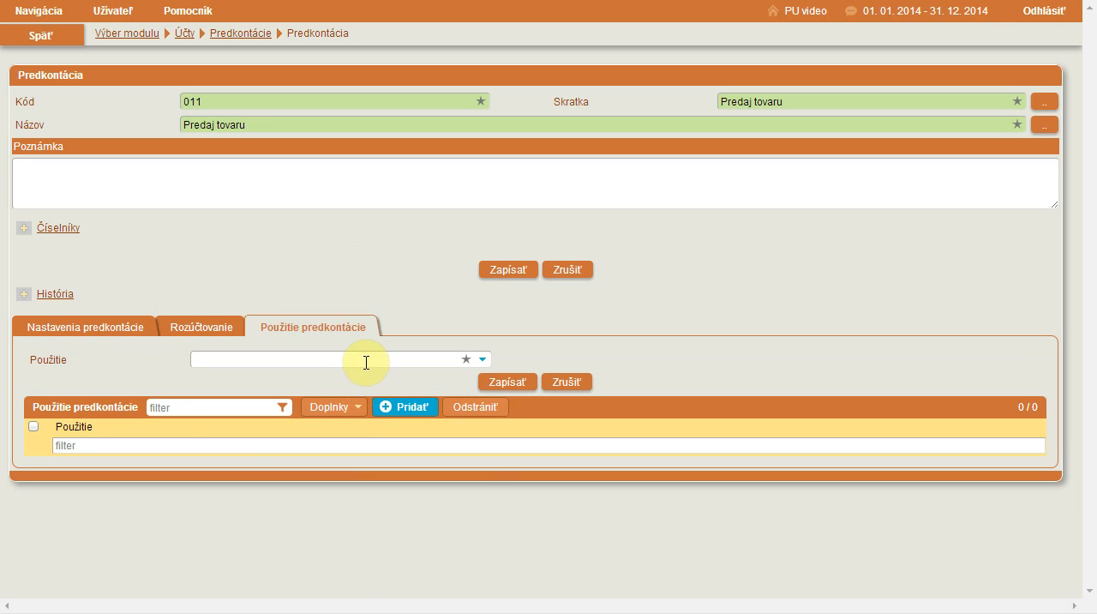
click(367, 358)
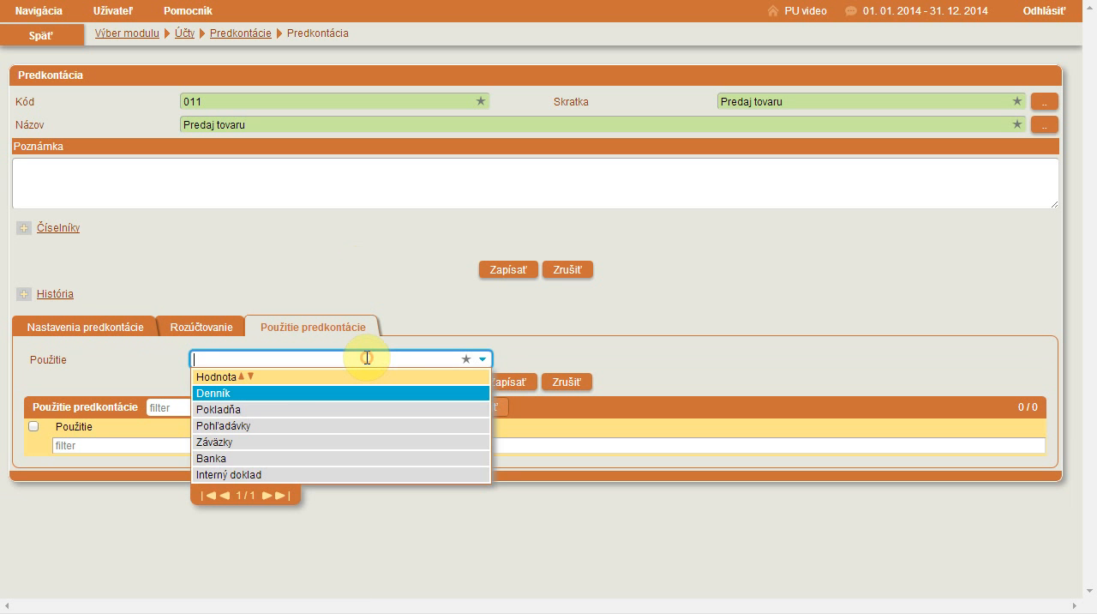
click(351, 426)
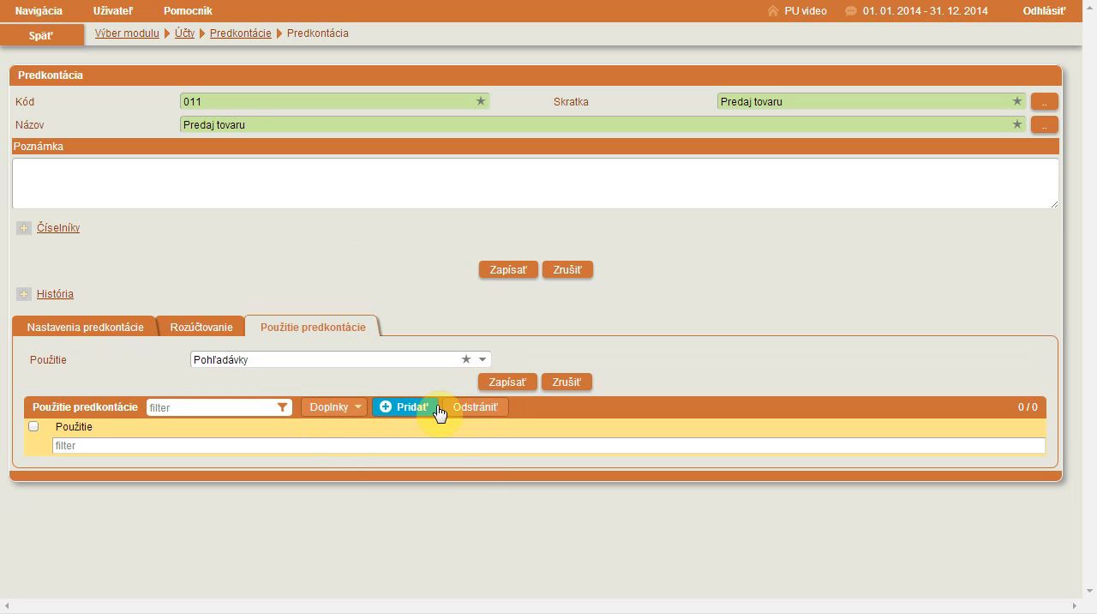
click(507, 384)
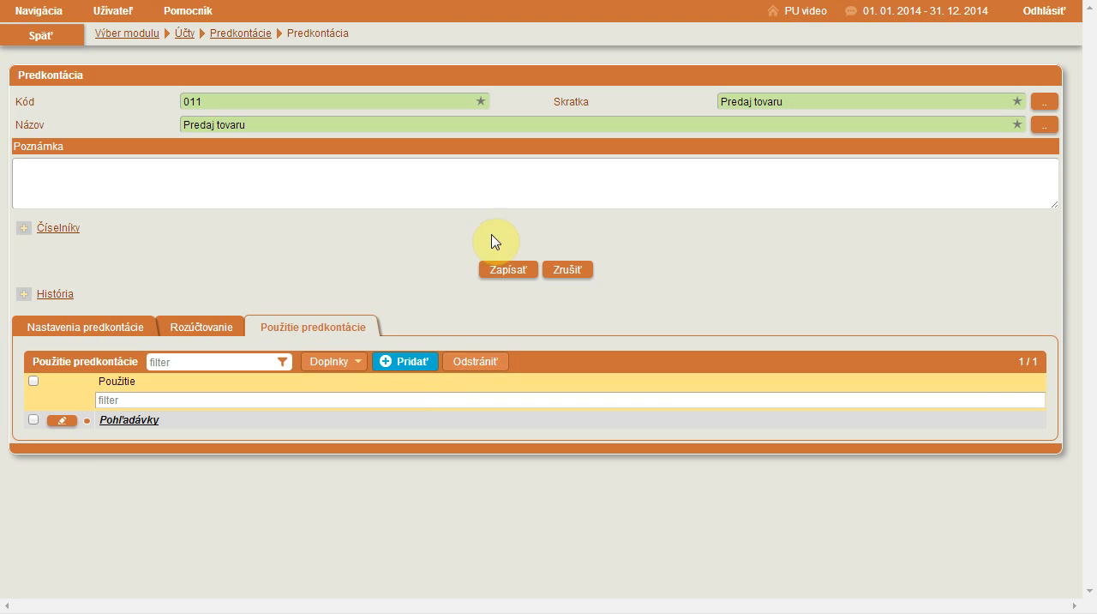
click(508, 273)
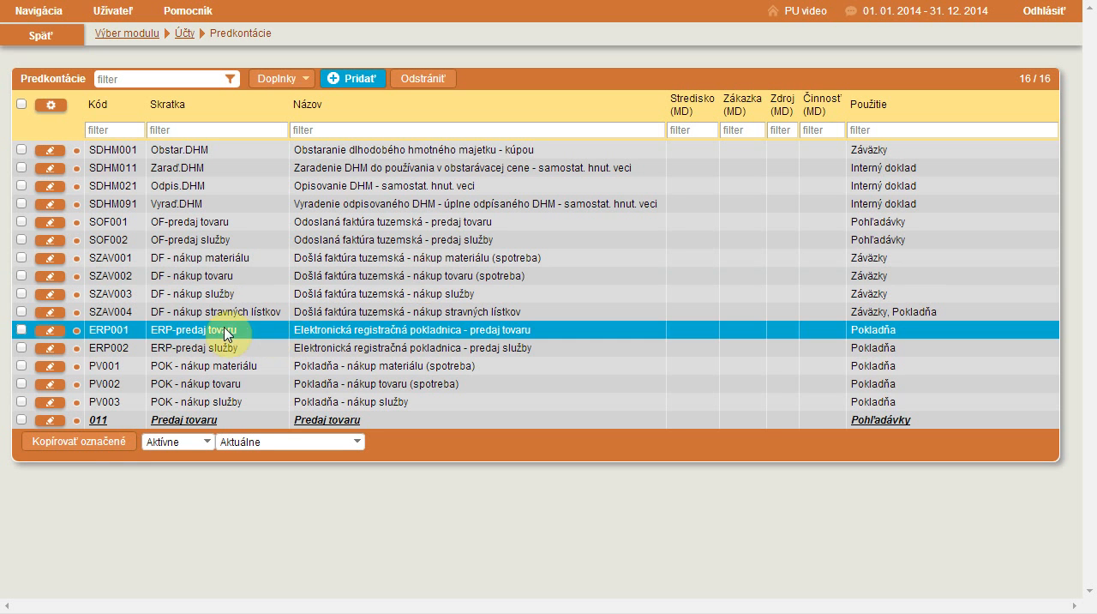
Step: Reopen predkontácia 011 to review its settings and save it again to return to the list
click(45, 421)
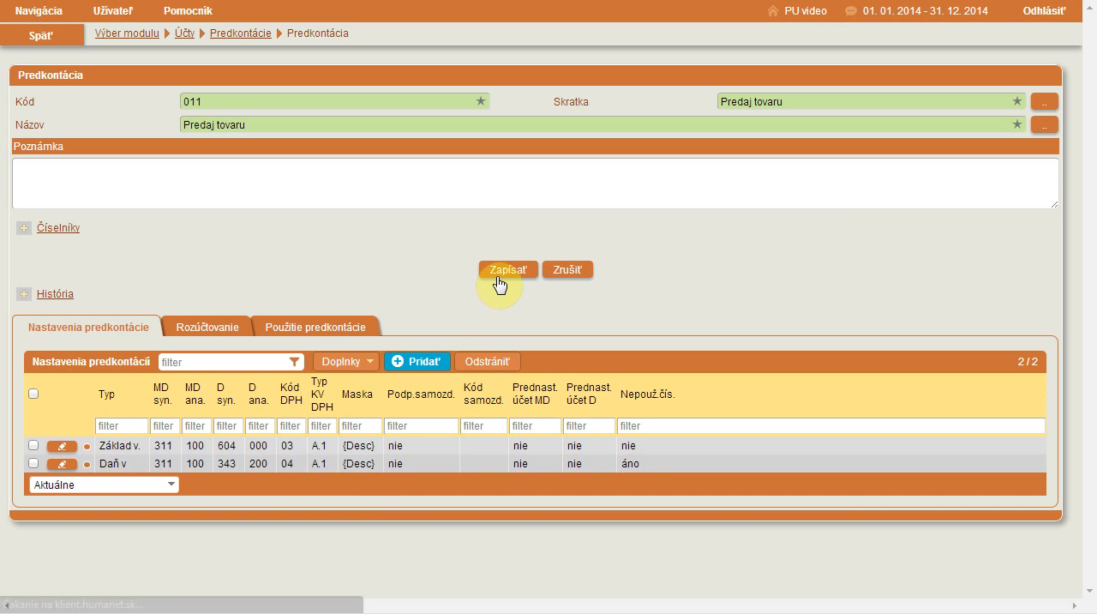
click(500, 271)
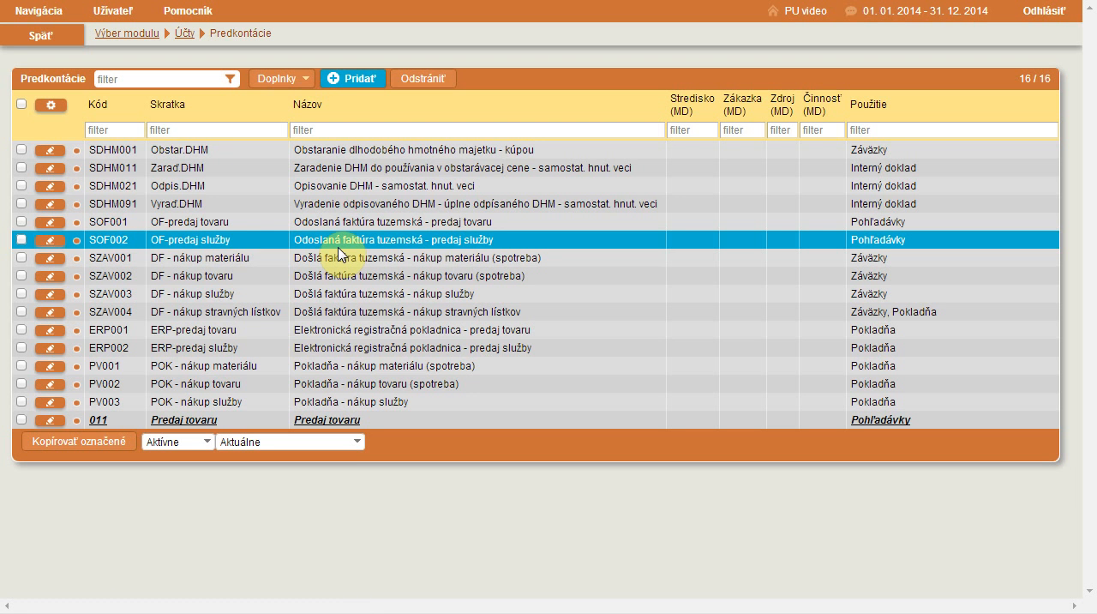
Step: Leave the Predkontácie list for the Pohľadávky module and add a new receivable record
click(125, 41)
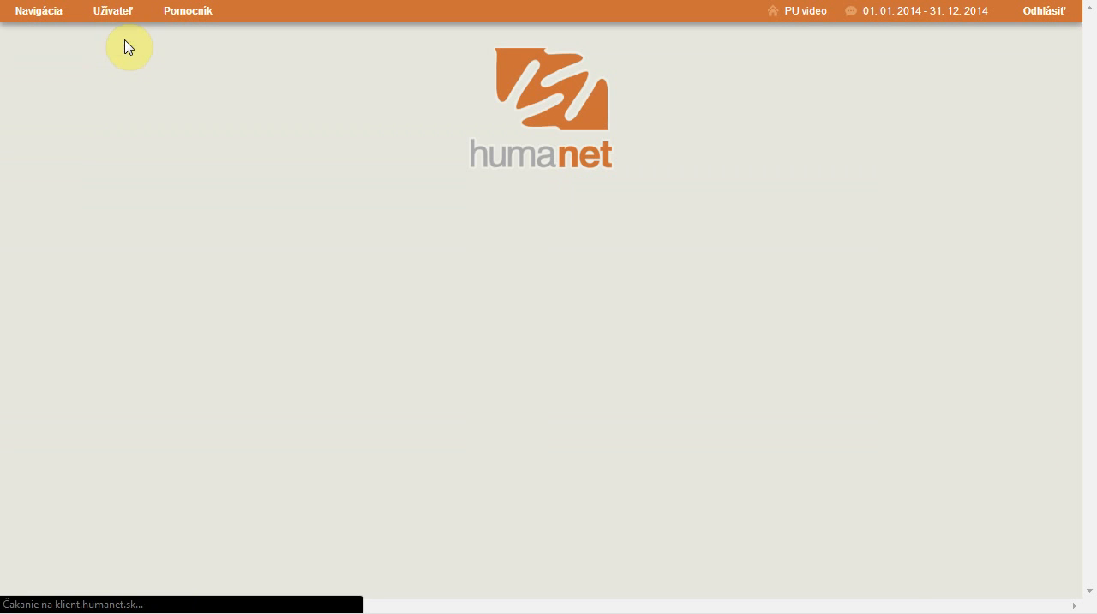
click(250, 373)
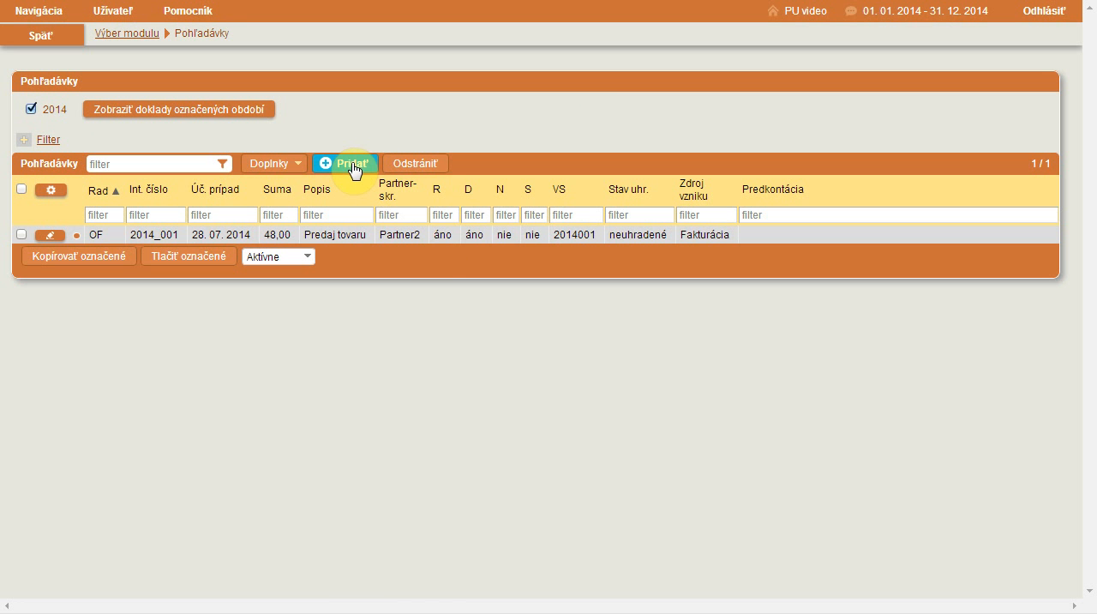
click(353, 165)
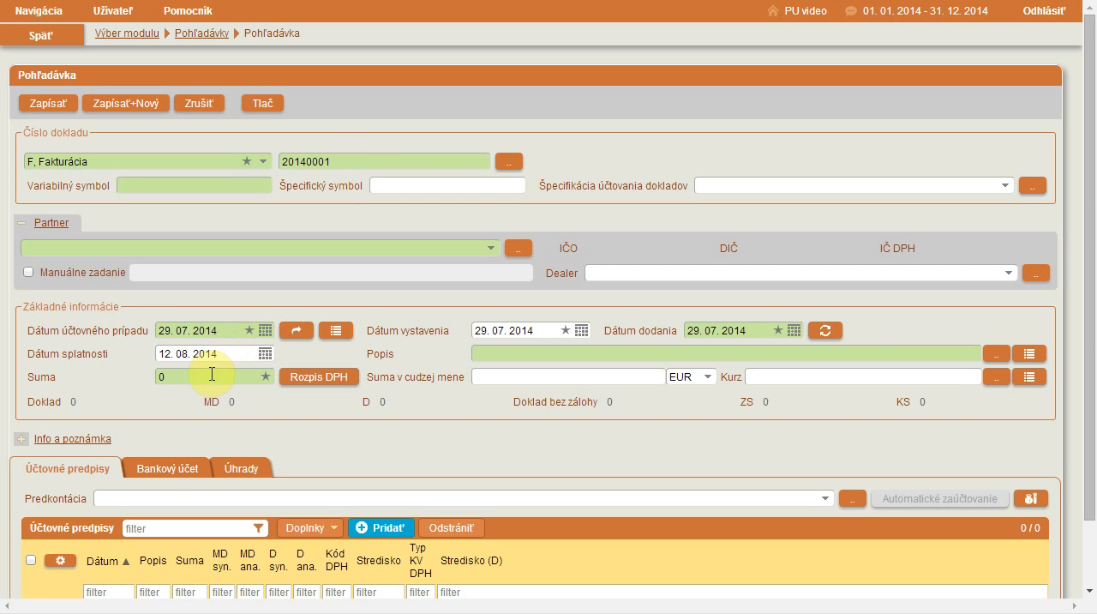
Step: Set the receivable's Suma to 120 and save its VAT breakdown (Rozpis DPH) at the higher rate
click(204, 377)
key(BackSpace)
text(12)
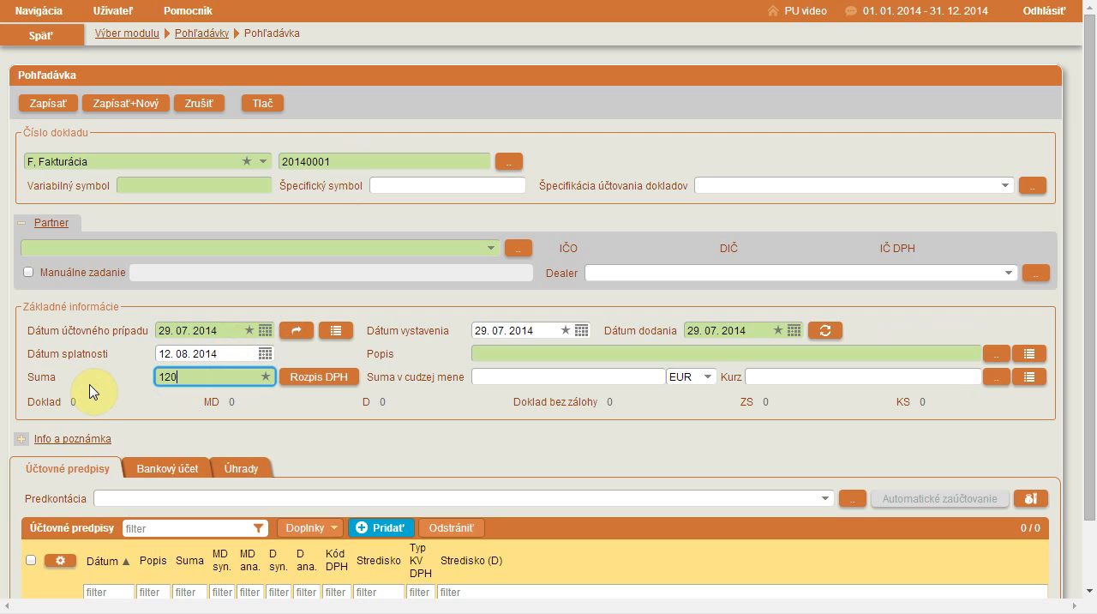
click(318, 379)
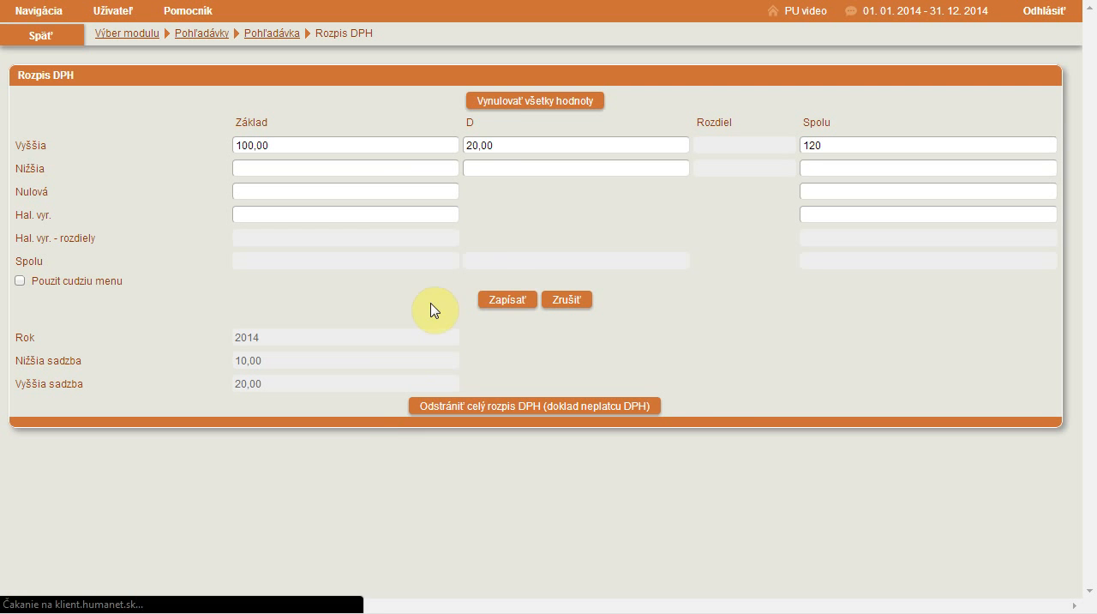
click(505, 305)
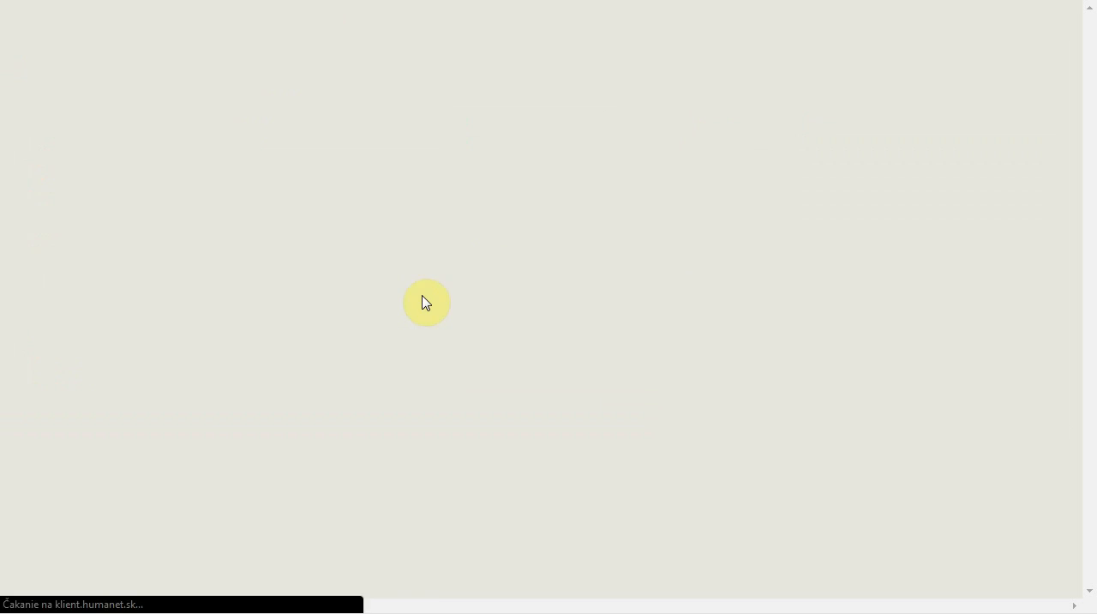
Step: Assign predkontácia 011, Predaj tovaru to the receivable and post it automatically, then check the generated Účtovné predpisy lines
scroll(446, 391, down, 2)
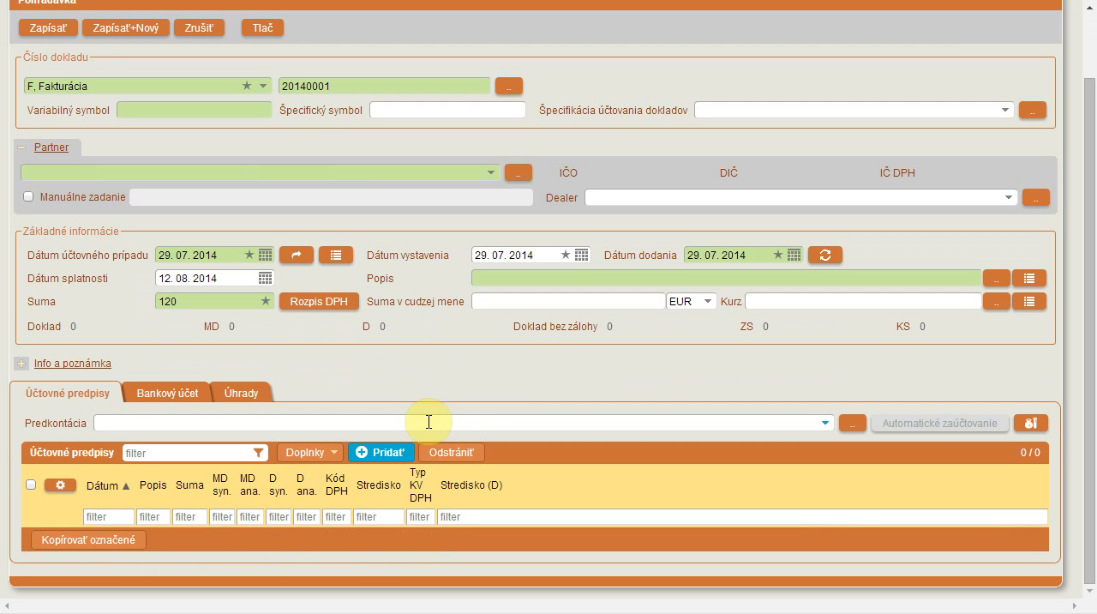
click(426, 422)
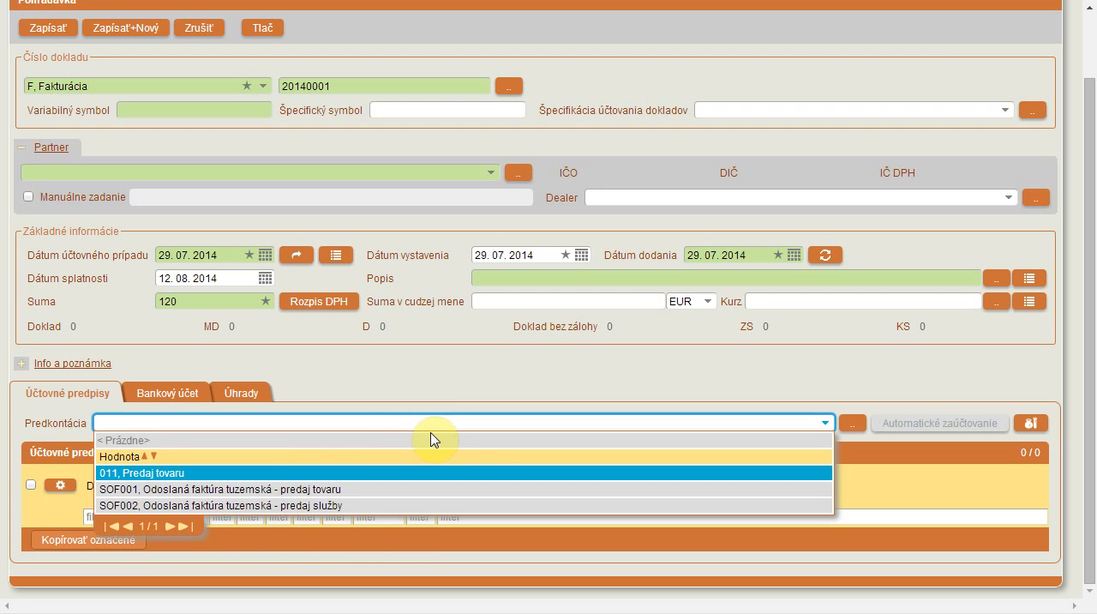
click(427, 476)
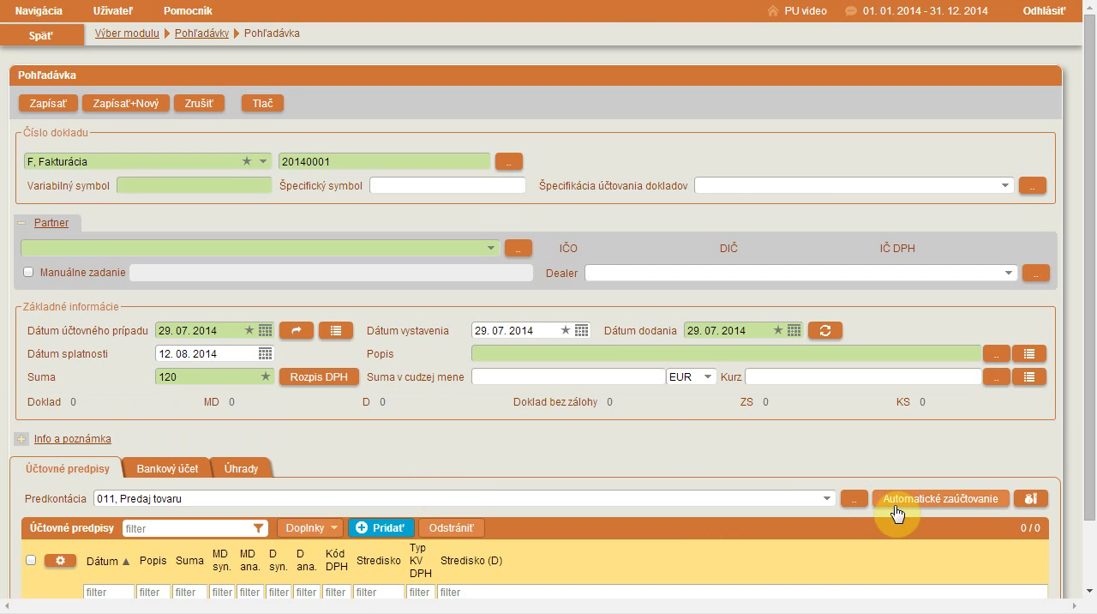
click(894, 501)
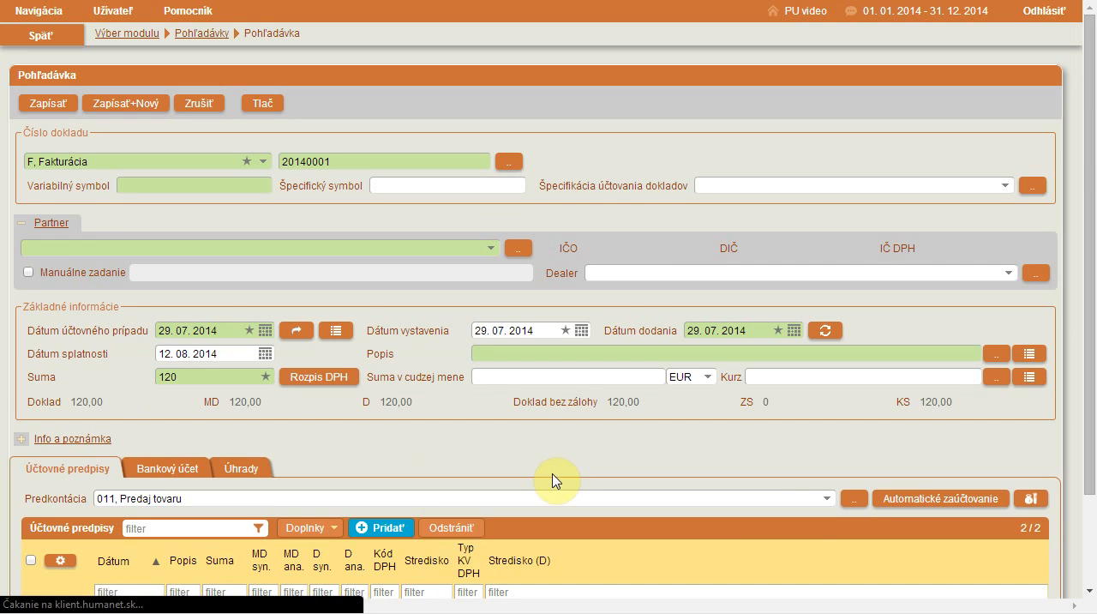
scroll(553, 480, down, 3)
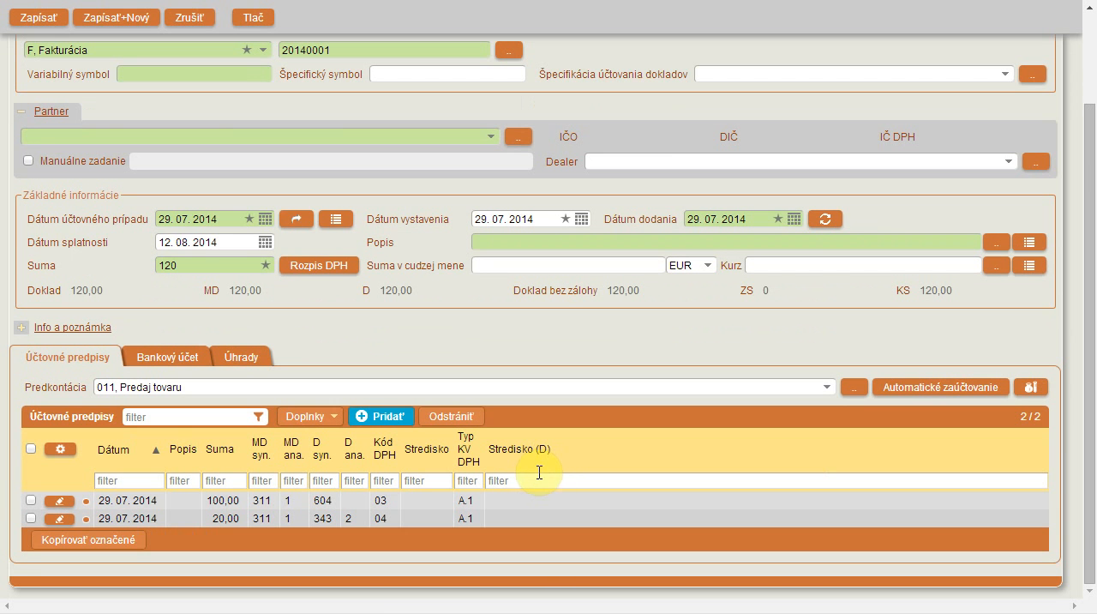
click(182, 501)
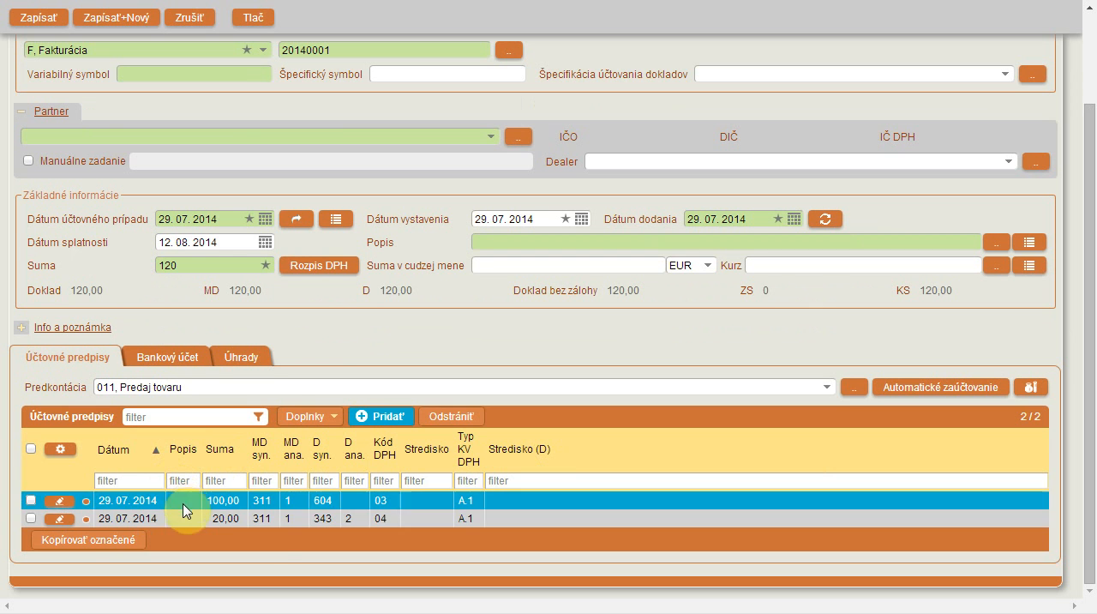